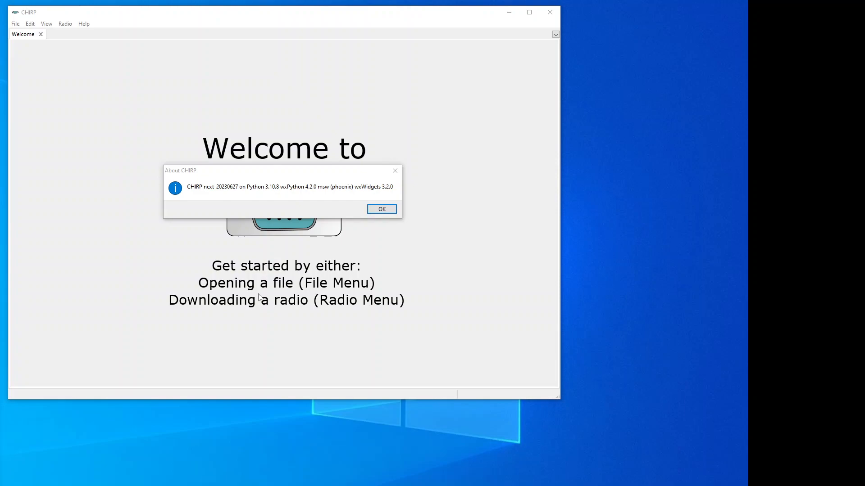
Dismiss the version information and open the US FRS and GMRS Channels.csv stock configuration for viewing
click(373, 210)
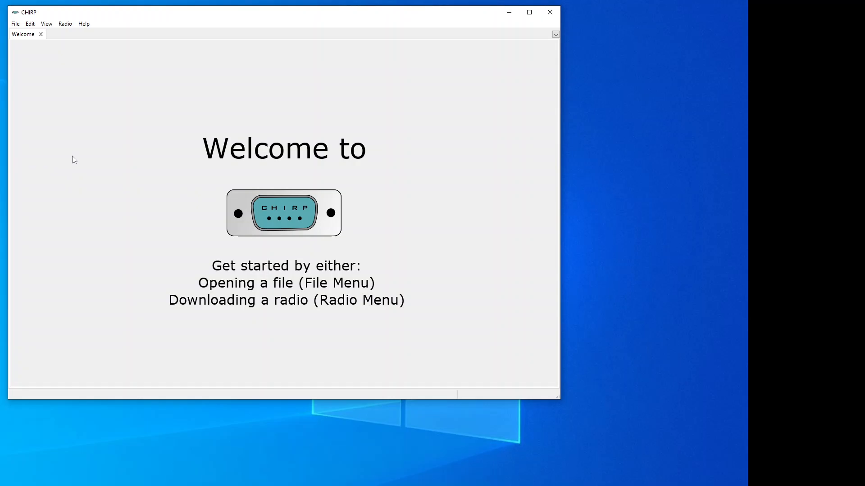
click(16, 25)
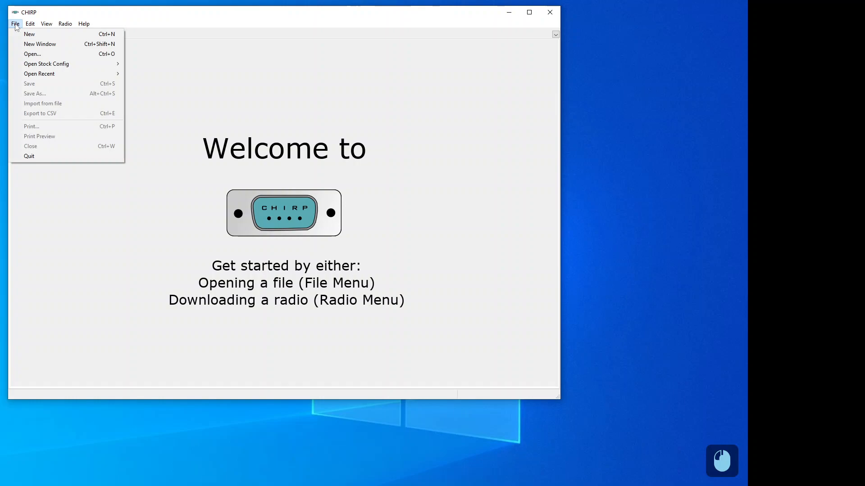
mouse_move(65, 69)
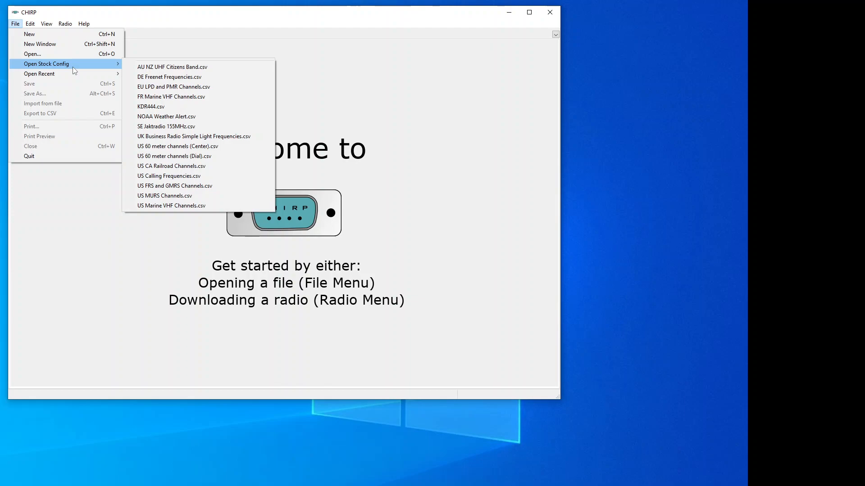
click(211, 187)
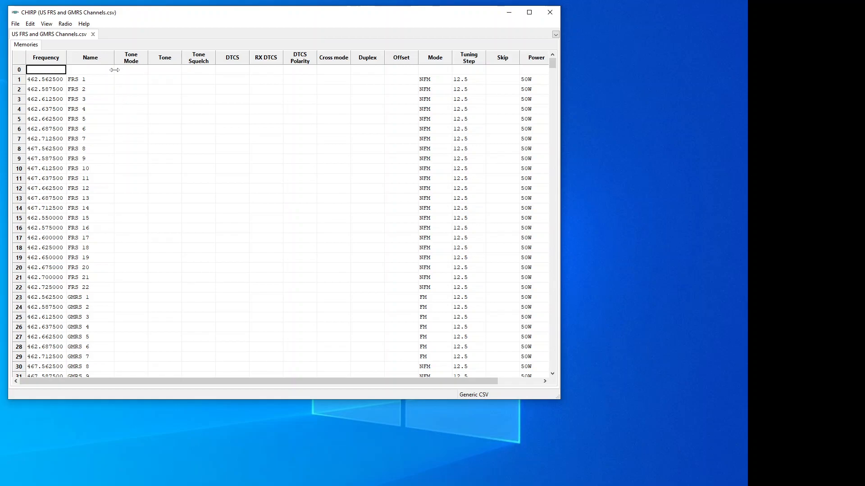
Close the stock channel file and create a new blank memory file
click(93, 35)
click(15, 23)
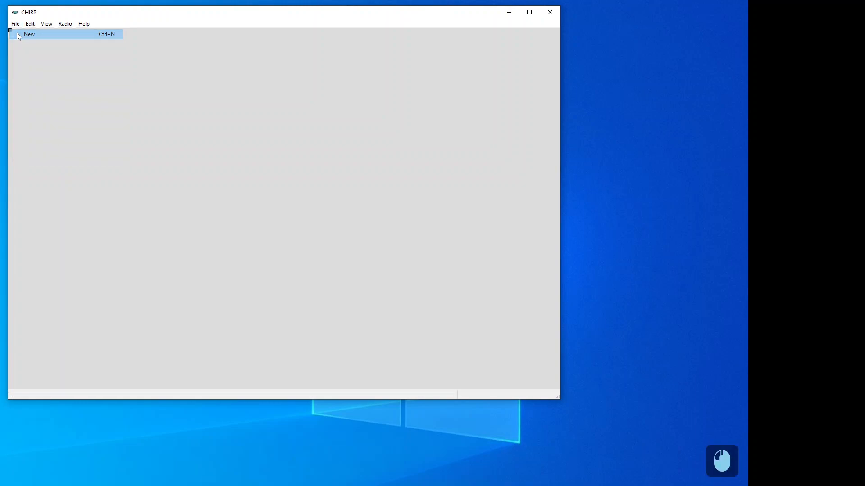
click(17, 32)
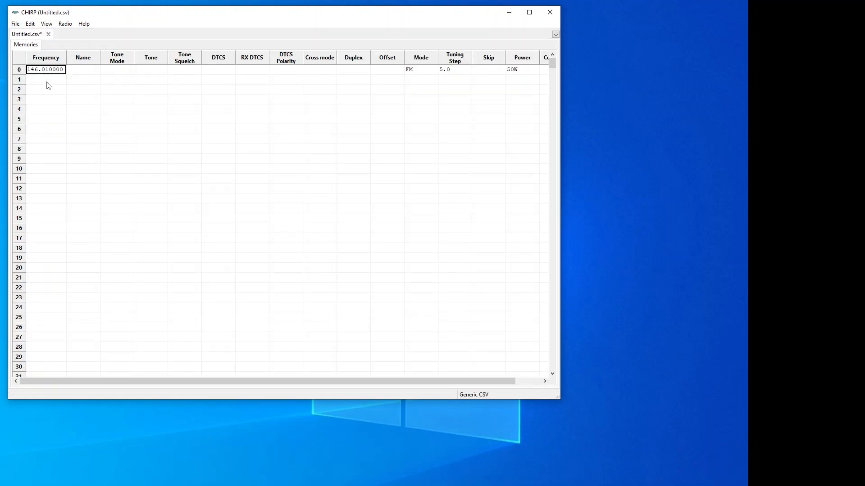
Enter the frequencies 146.52, 144.39 and 146.9 for memories 0, 1 and 2
text(1)
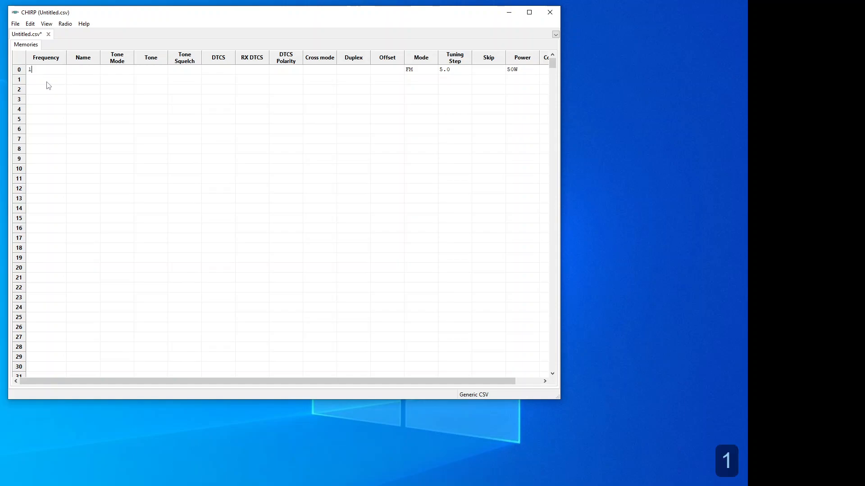
text(46.52)
key(Return)
text(1)
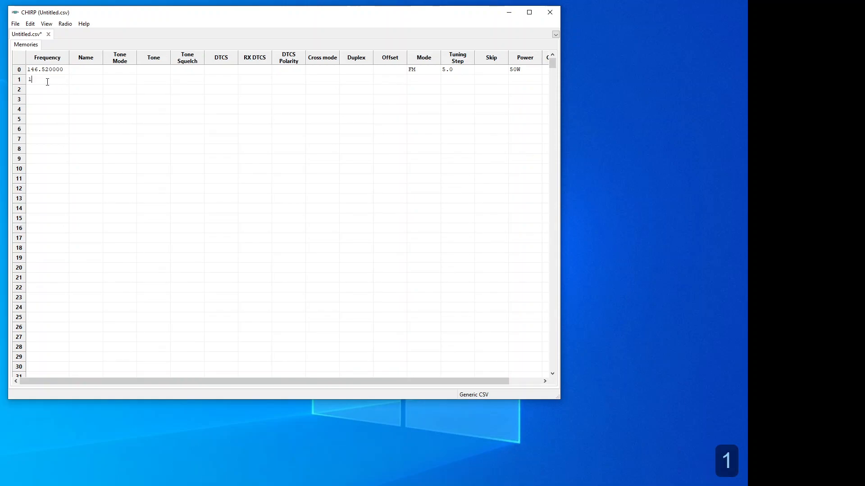
text(44.39)
key(Return)
text(146.9)
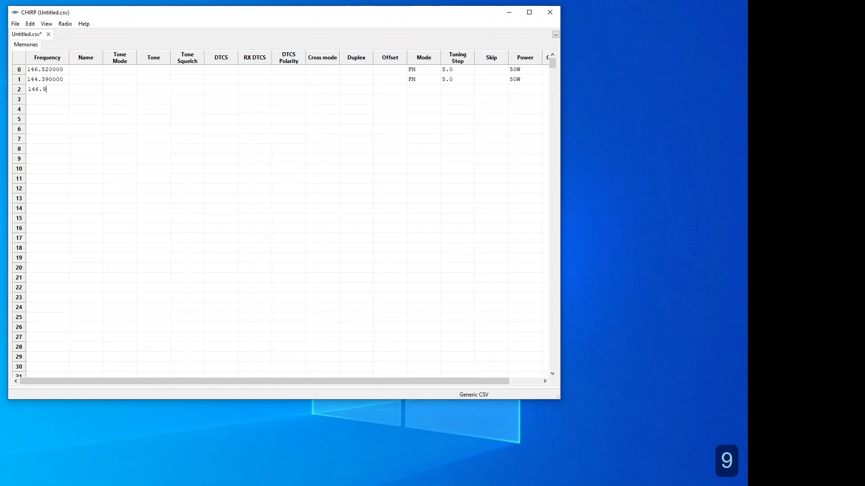
key(Return)
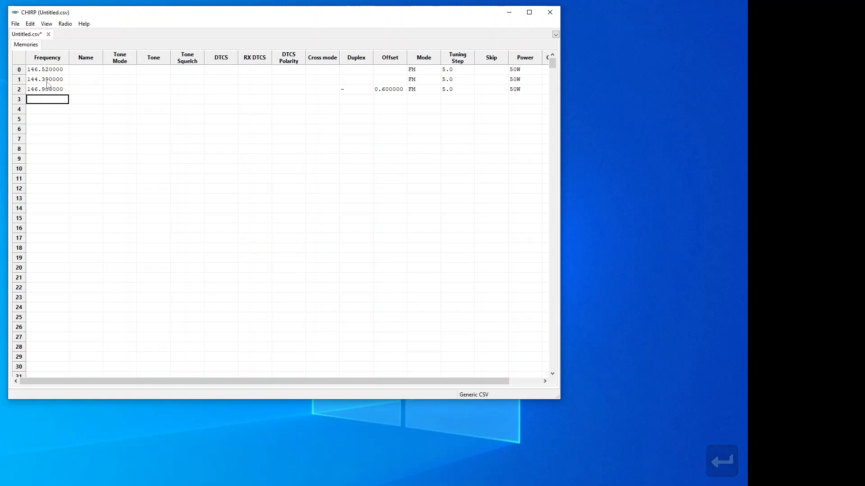
Name memories 0, 1 and 2 NATSPX, APRS and RPTR
click(83, 72)
text(NATSPX)
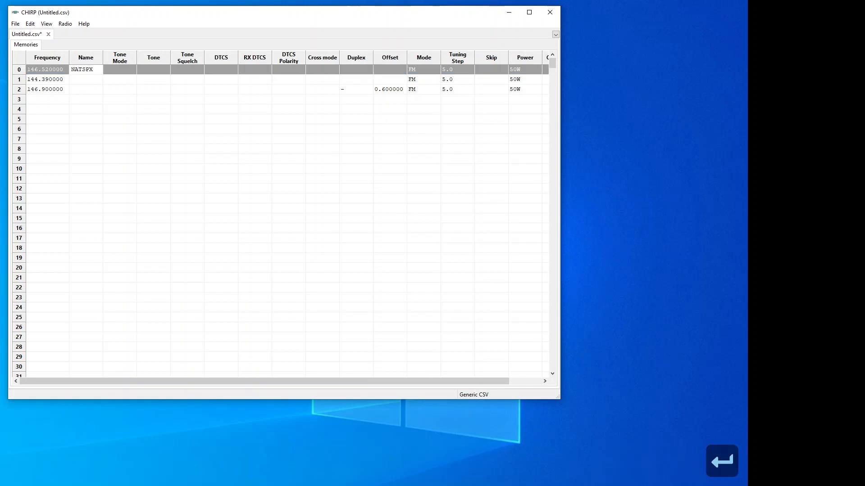
key(Return)
text(APRS)
key(Return)
text(RPTR)
key(Return)
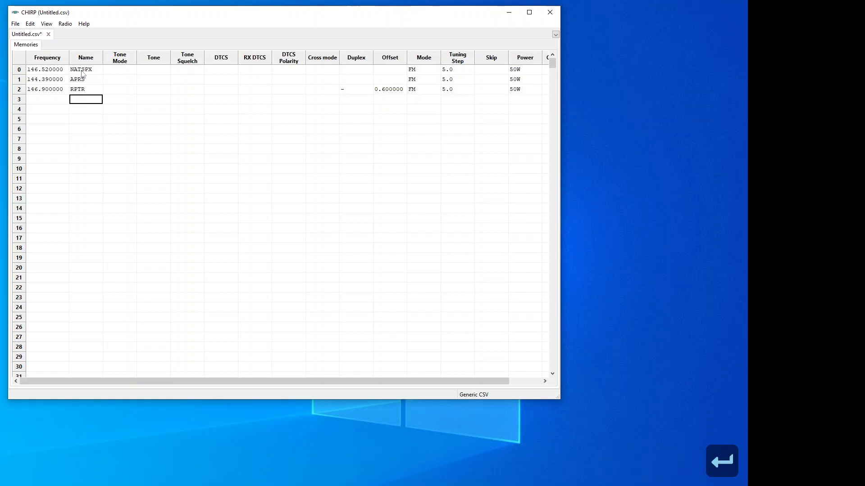
Set the RPTR memory's tone mode to Tone and its tone to 100.0
click(112, 92)
click(123, 92)
click(119, 104)
click(167, 91)
click(167, 92)
click(165, 90)
click(152, 130)
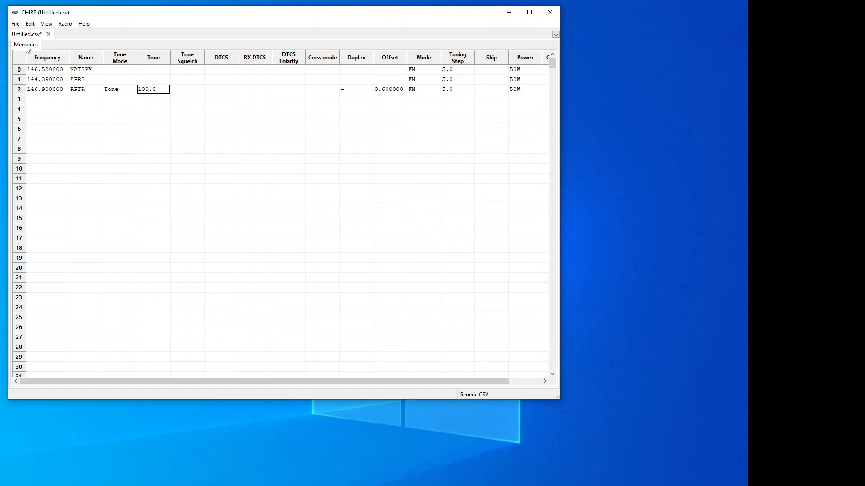
Start saving the file under a new name and go to the CHIRP\stock_configs folder inside %APPDATA%
click(16, 24)
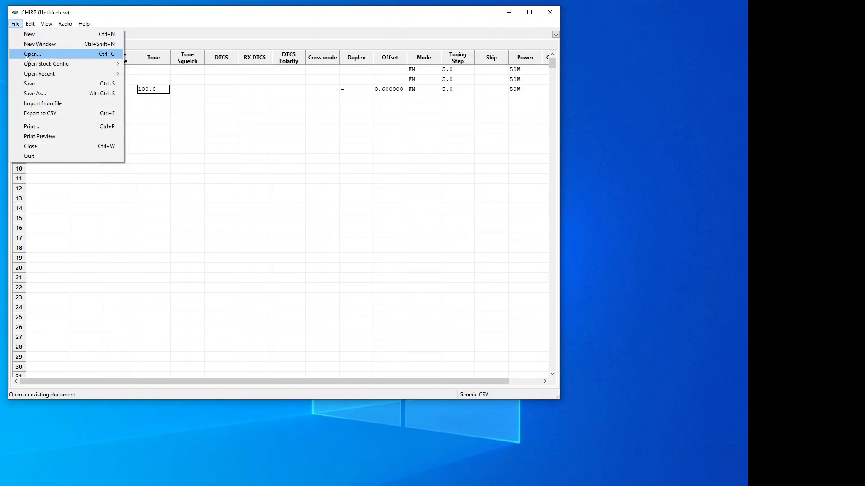
click(41, 94)
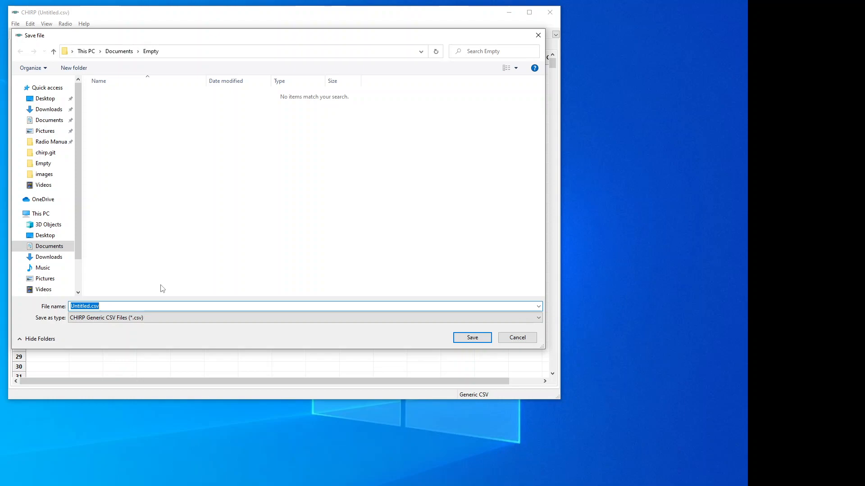
key(shift)
key(shift)
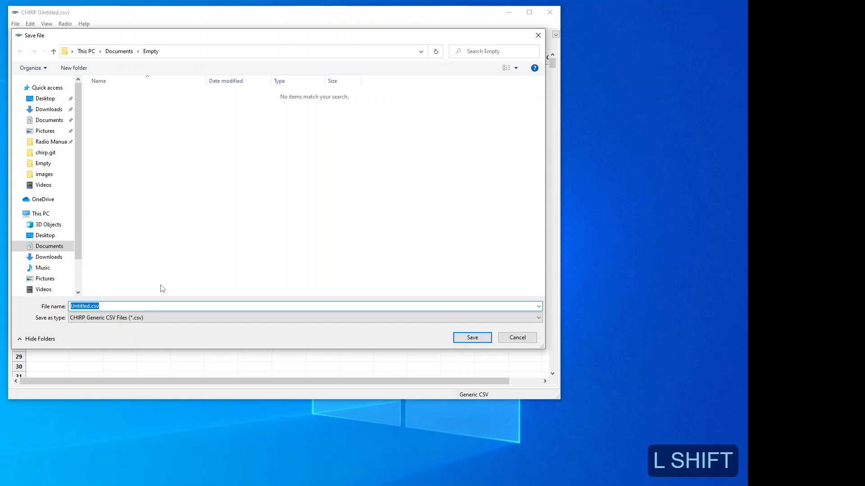
text(%AP)
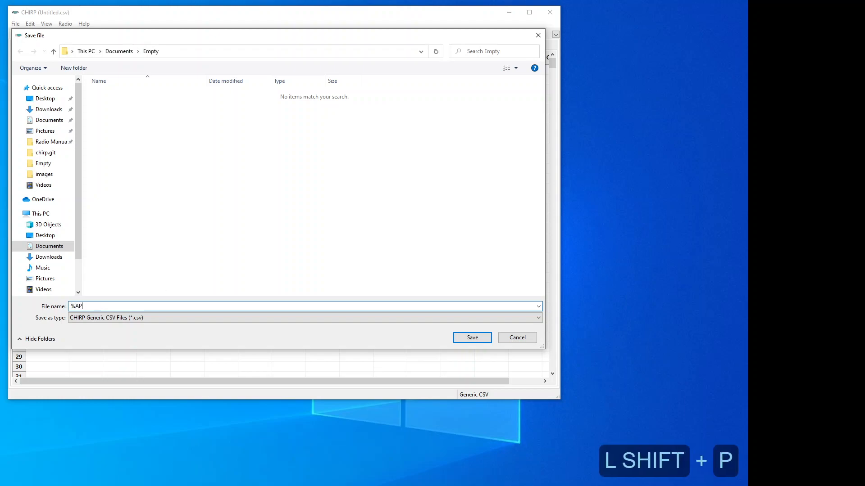
text(PDATA%)
key(Return)
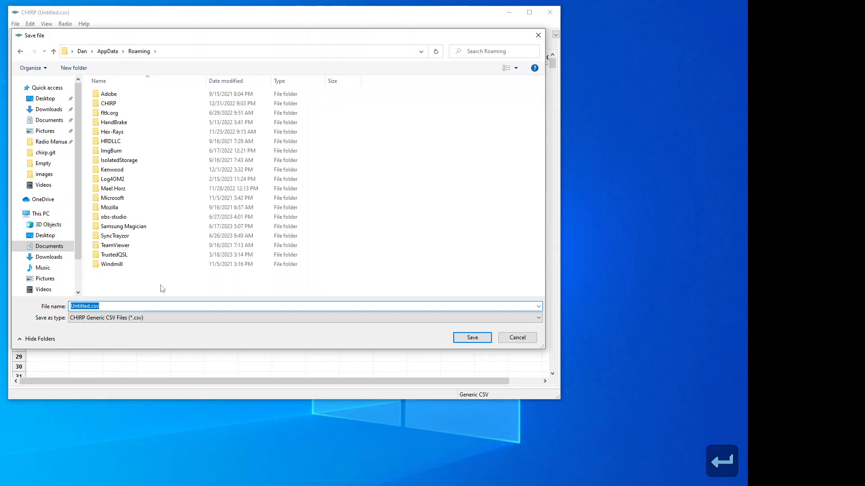
double_click(143, 105)
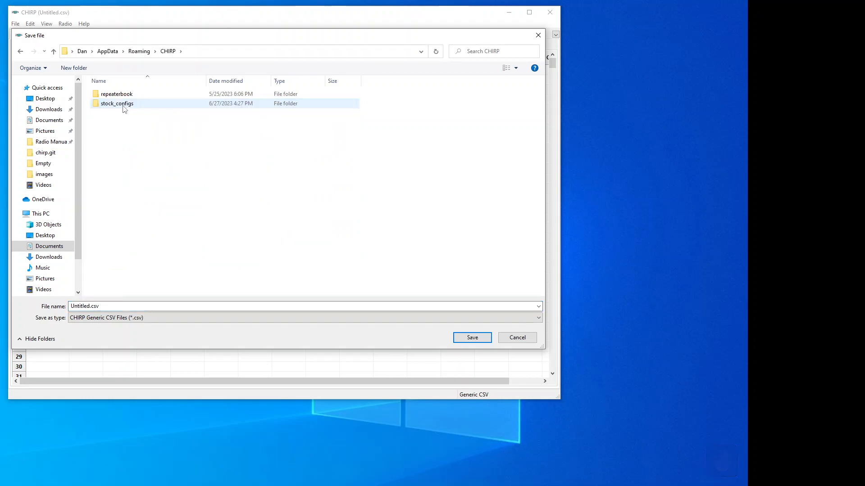
double_click(123, 108)
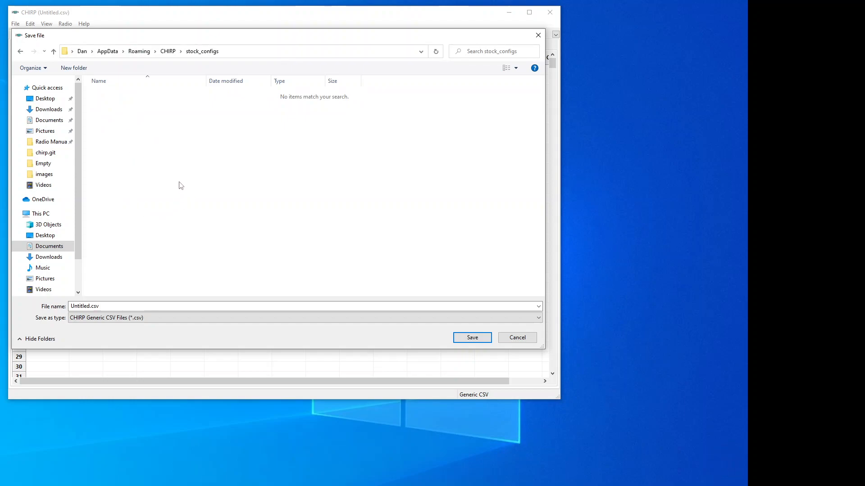
Save the CSV file in stock_configs, named with the owner's first name followed by "Master"
click(90, 308)
click(90, 308)
key(shift+Left)
key(shift+Left)
key(shift+Left)
key(shift+Left)
key(shift+Left)
key(shift+Left)
key(shift+Left)
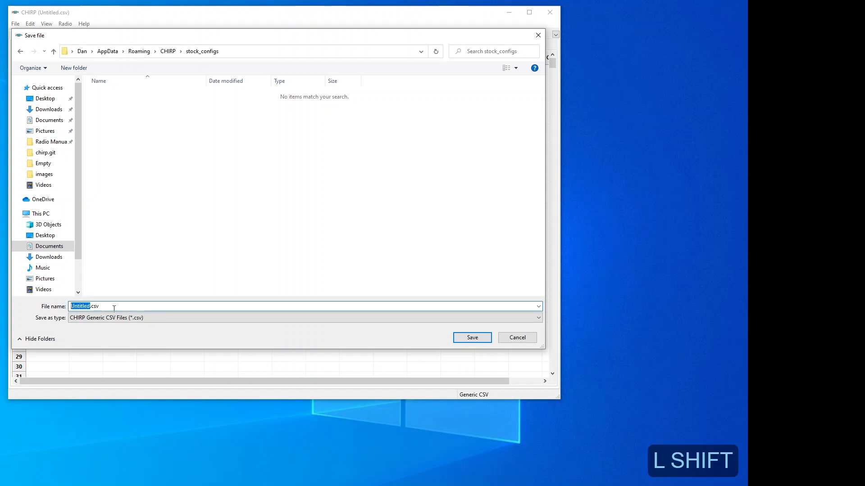
text(Dan Master)
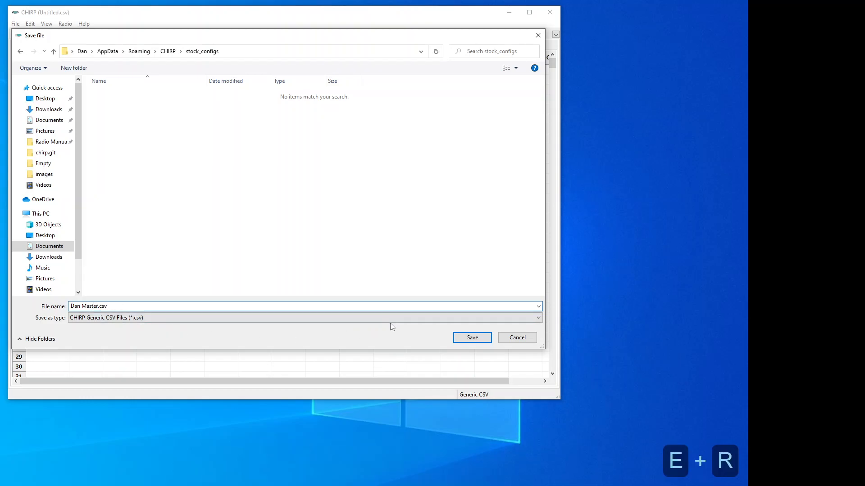
click(463, 341)
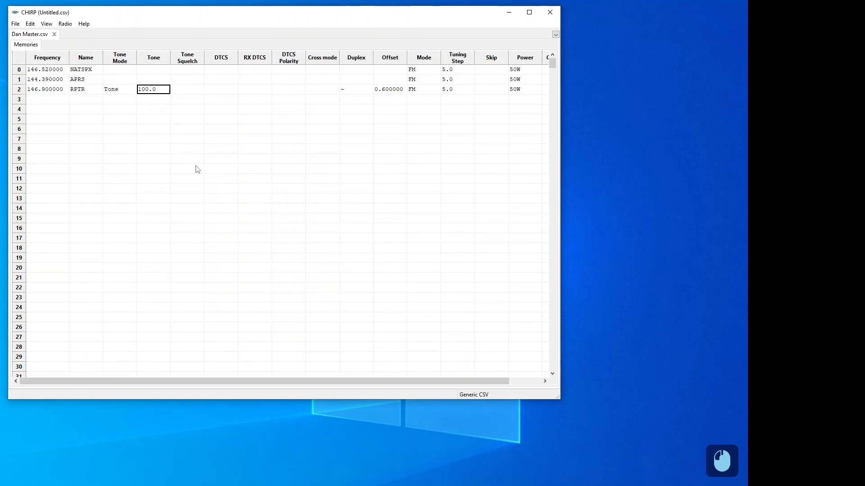
Restart the program and open the custom Master CSV file from the stock configurations
click(550, 13)
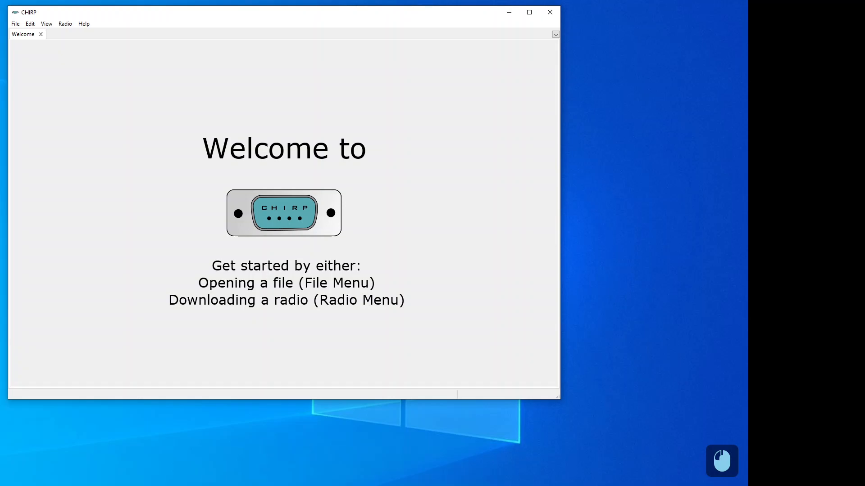
click(16, 24)
mouse_move(80, 66)
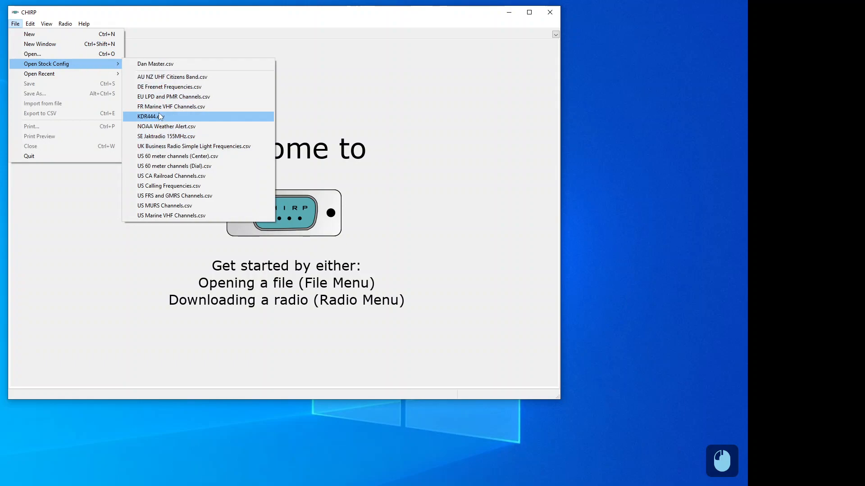
click(184, 64)
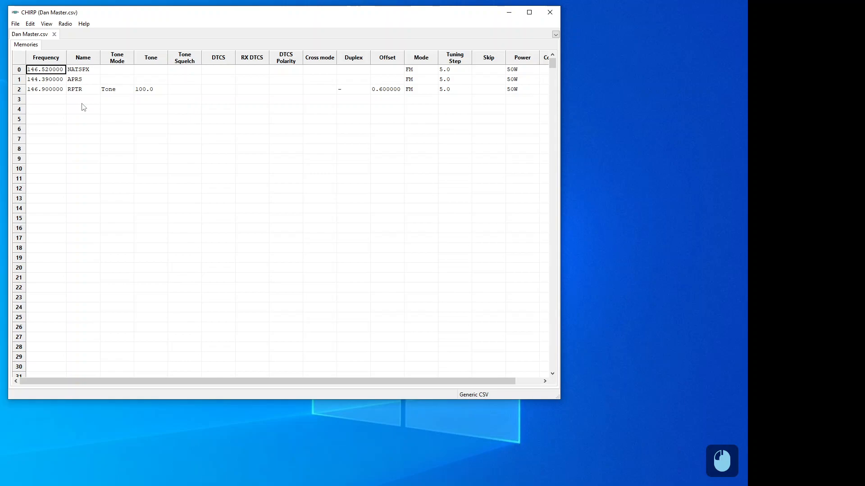
Open a second program window and download the memories from the Icom IC-2200H on USB Serial Port (COM6)
click(16, 25)
click(30, 47)
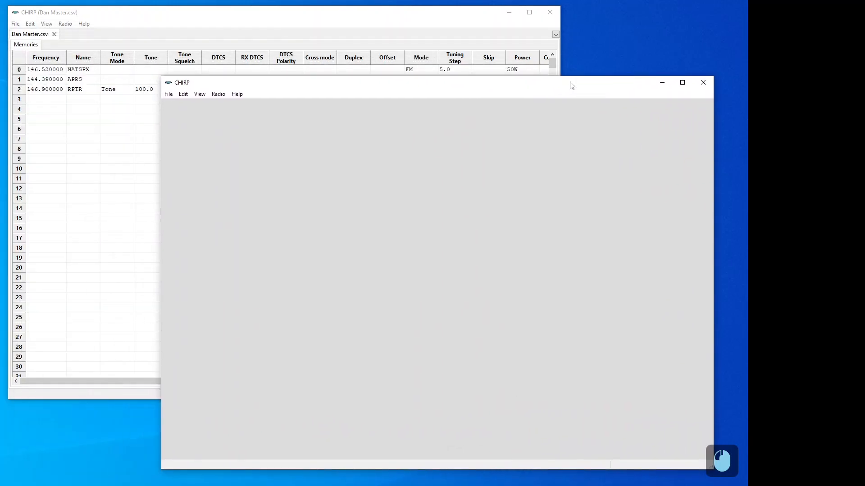
click(218, 94)
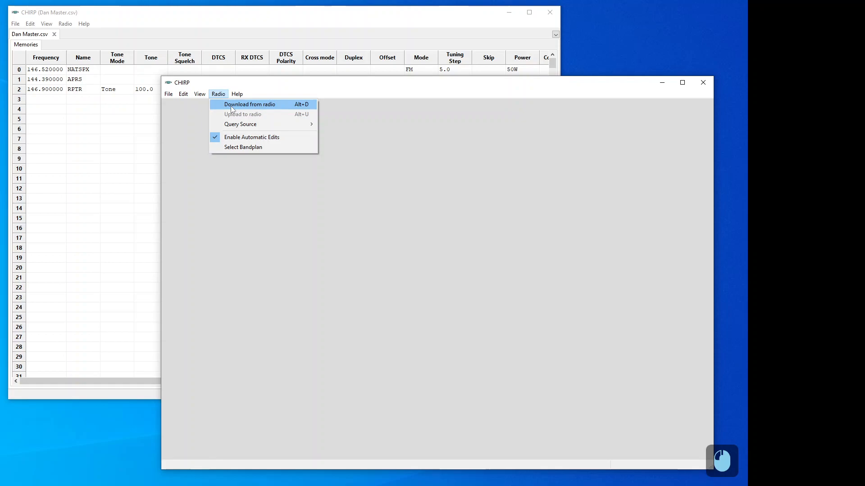
click(231, 105)
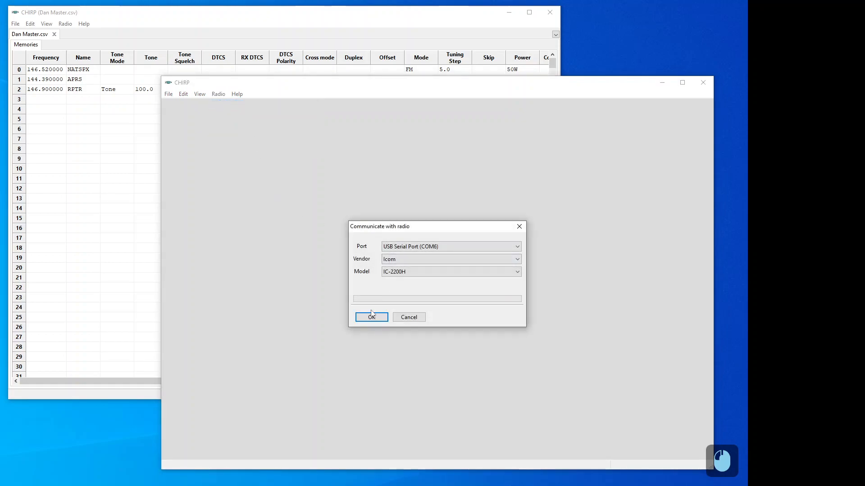
click(371, 319)
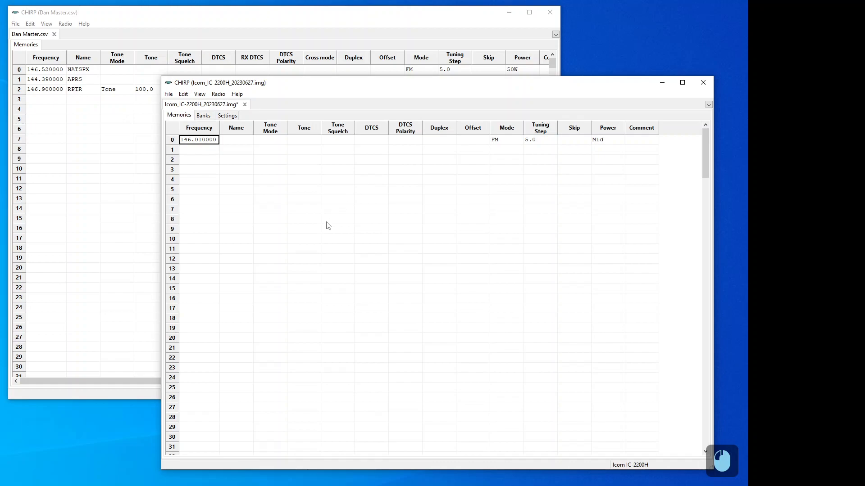
Copy memories 0 through 2 from the Master CSV file's window
click(147, 24)
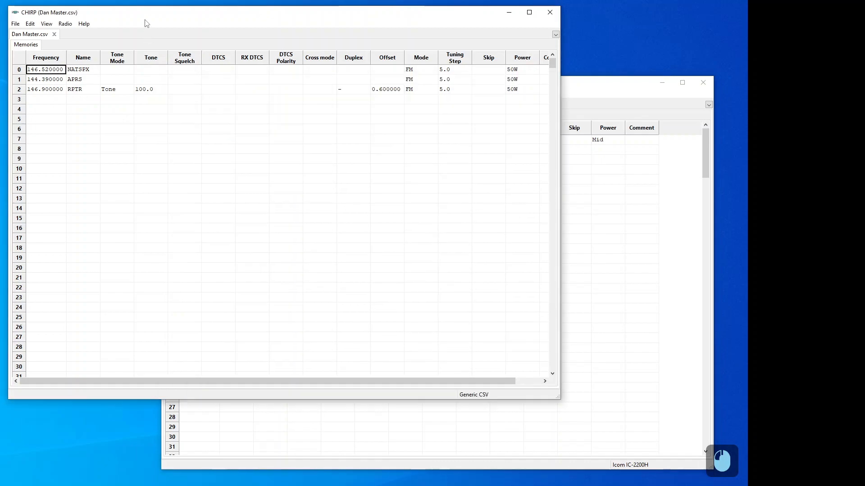
click(20, 70)
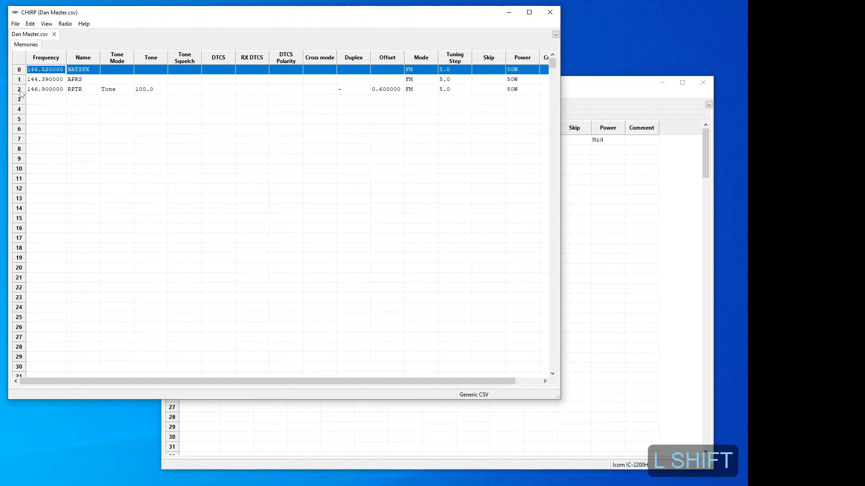
shift+click(20, 92)
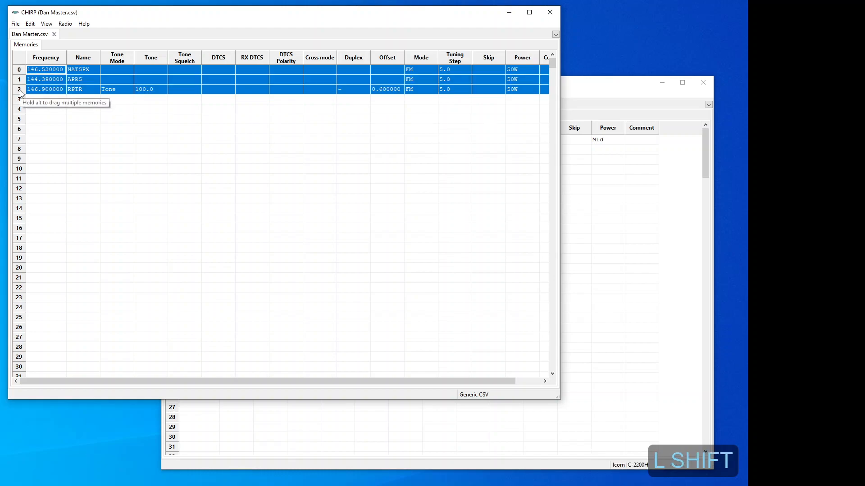
click(33, 27)
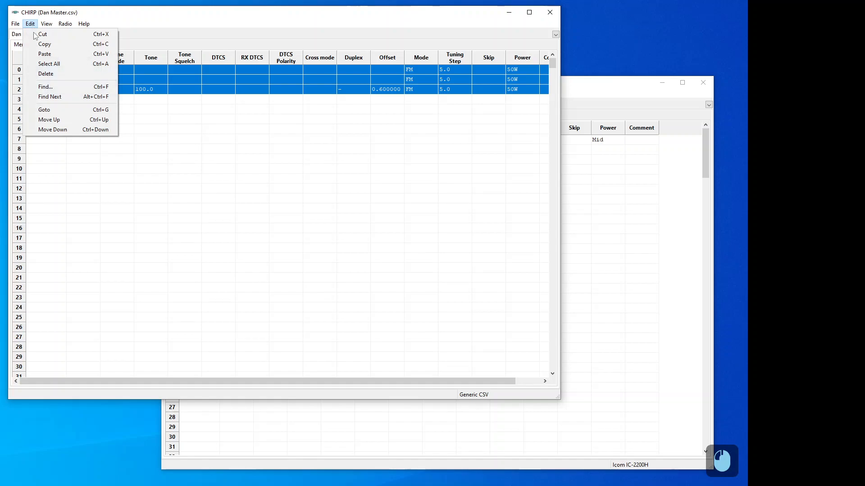
click(39, 46)
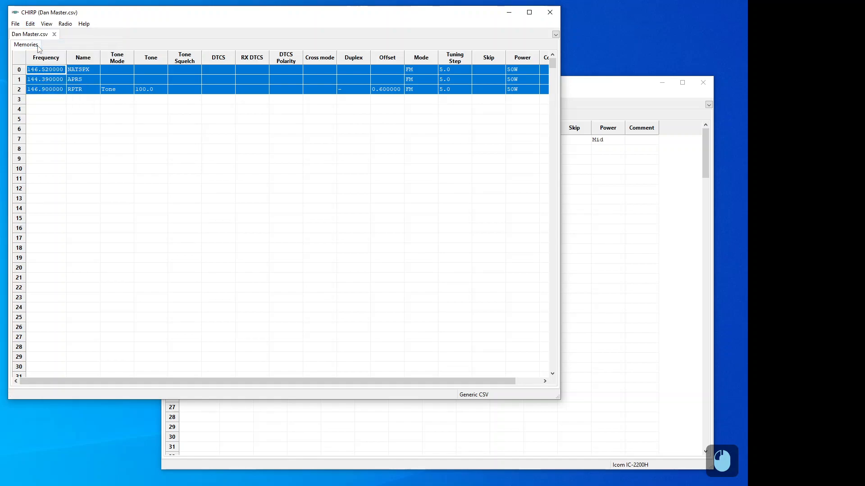
Copy memories 0 through 2 from the Master CSV file into the IC-2200H image starting at memory 0, overwriting the existing memory
right_click(42, 80)
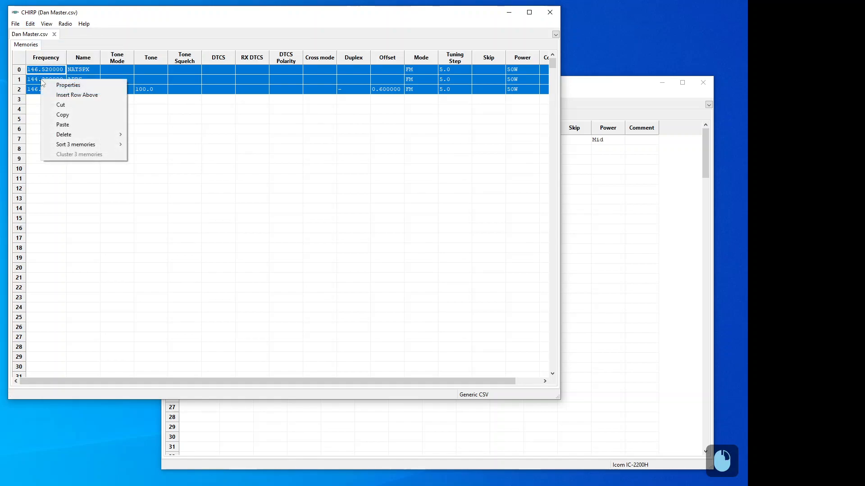
click(65, 116)
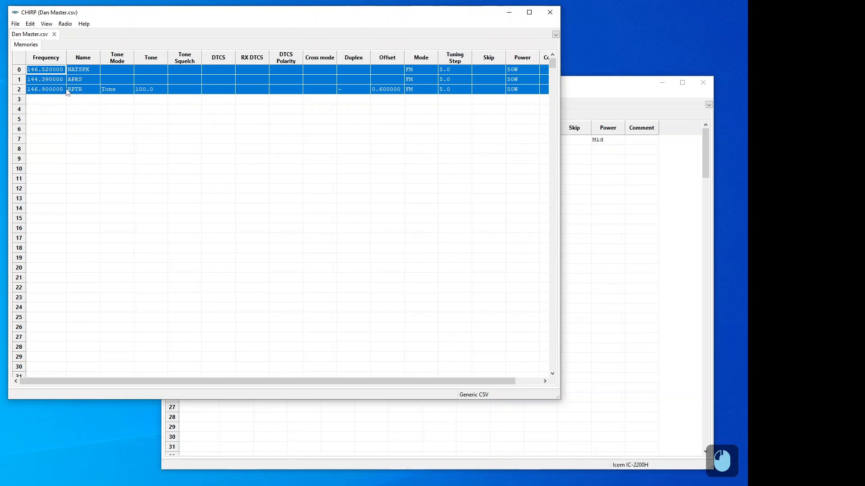
key(ctrl+c)
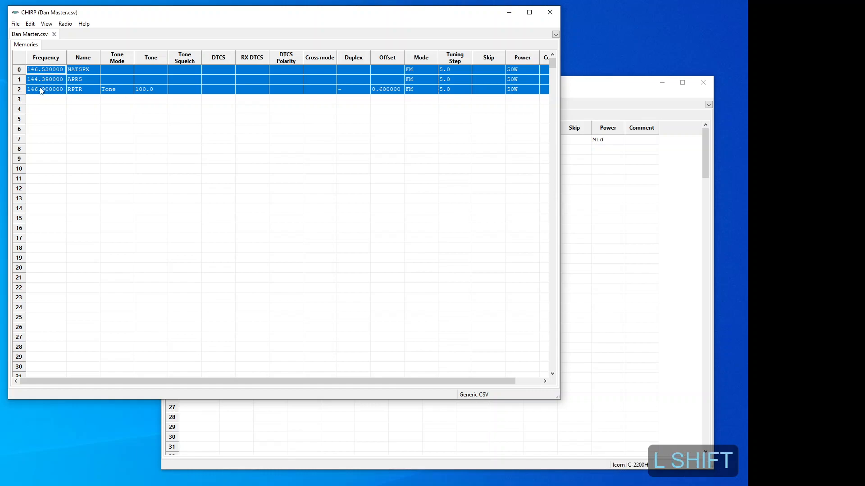
right_click(51, 91)
click(71, 119)
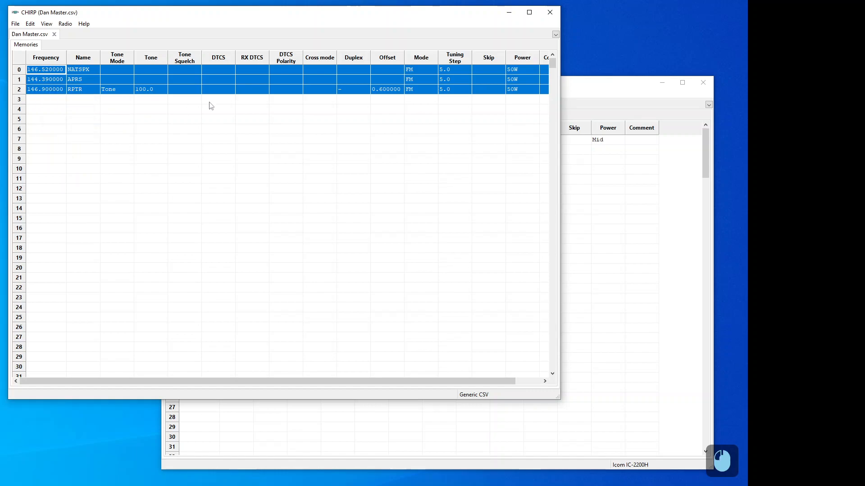
click(623, 92)
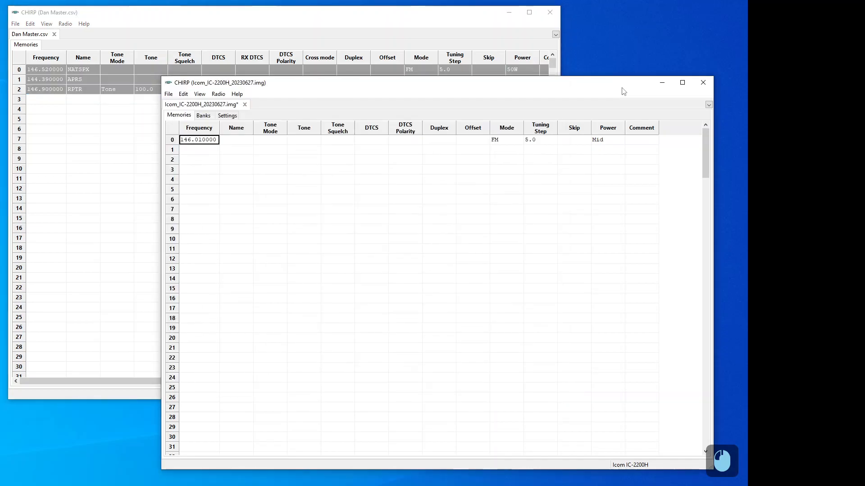
click(174, 141)
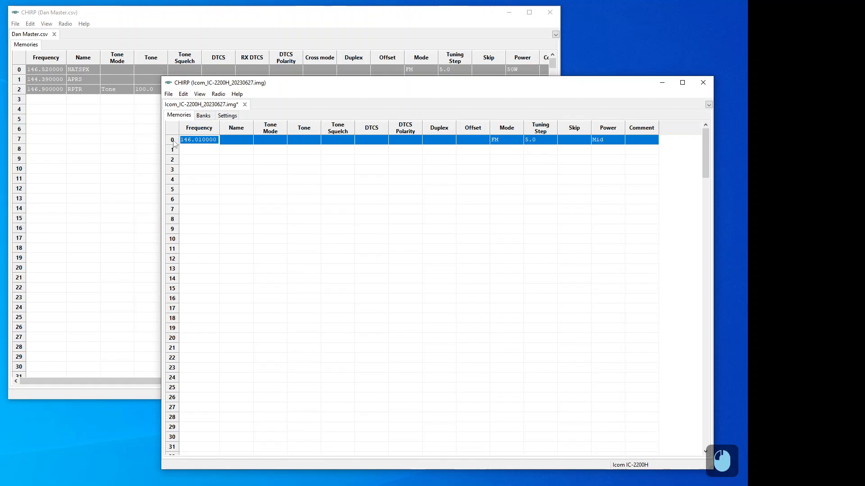
right_click(175, 143)
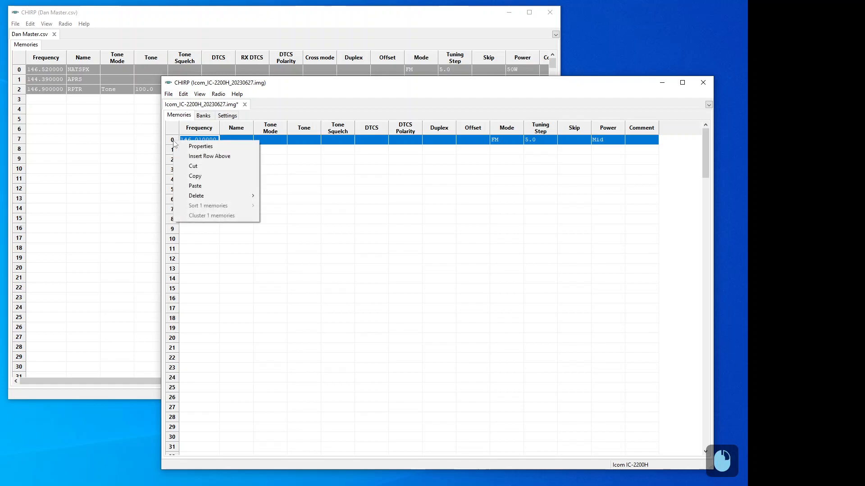
click(199, 190)
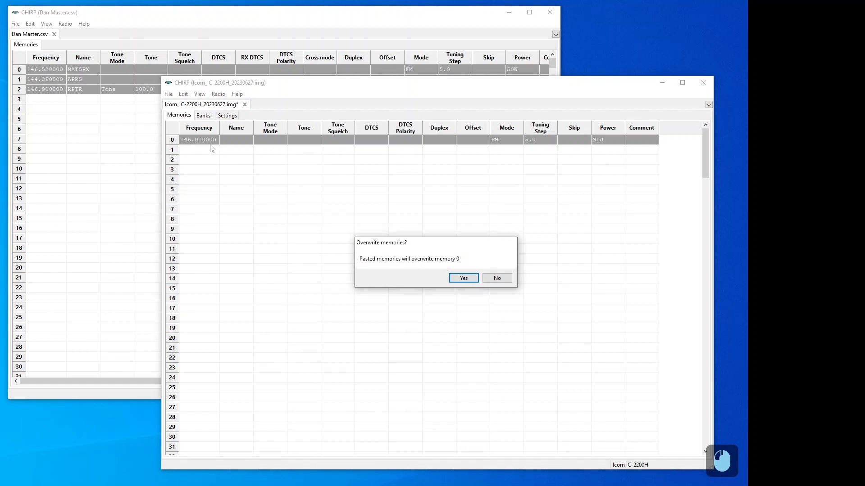
click(464, 277)
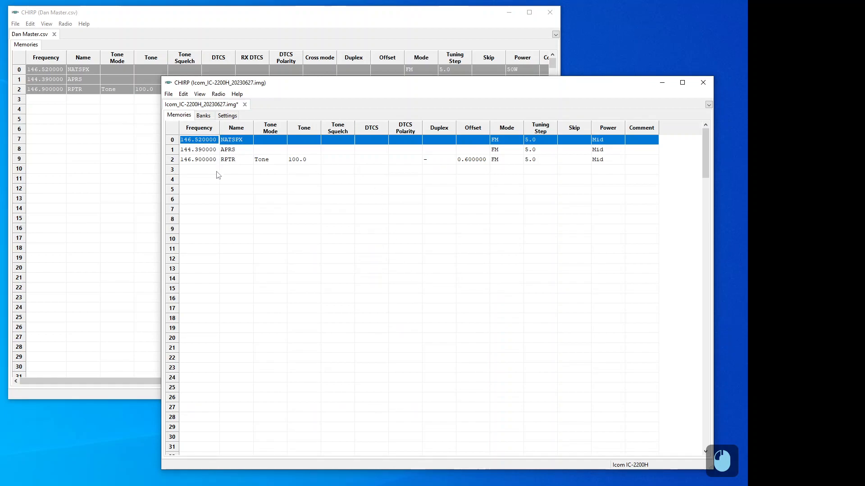
Upload the image to the Icom IC-2200H on USB Serial Port (COM6) and close the radio image's window
click(219, 94)
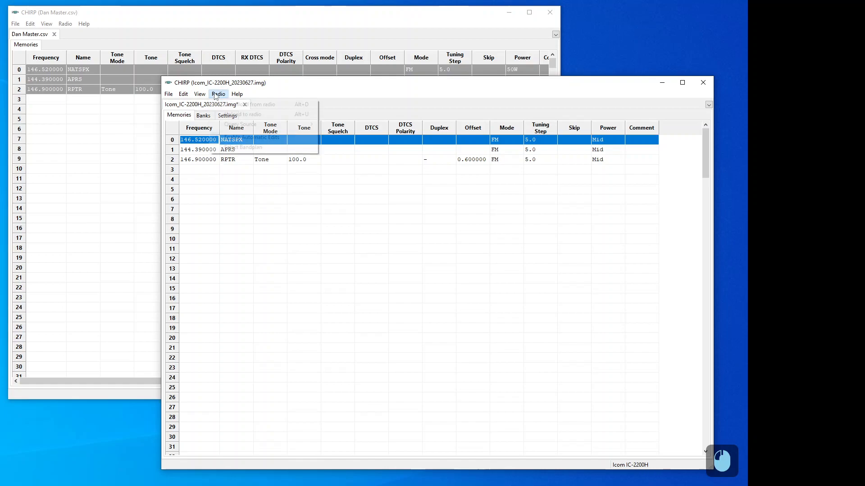
click(227, 118)
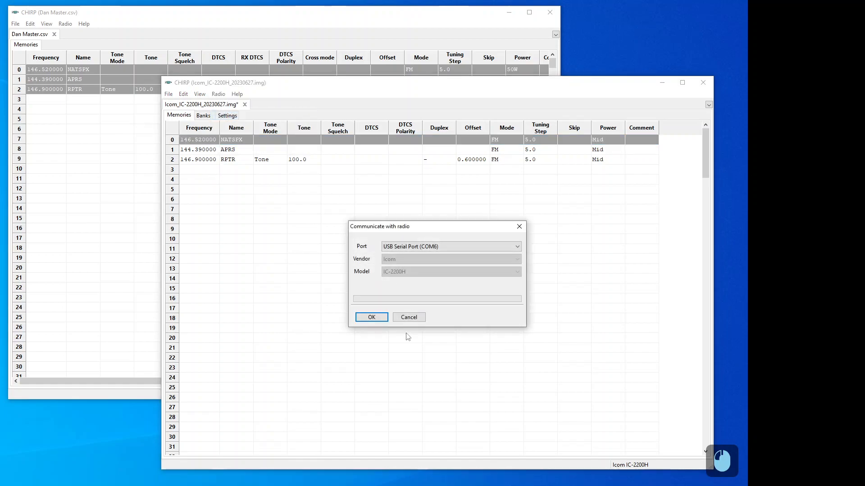
click(371, 318)
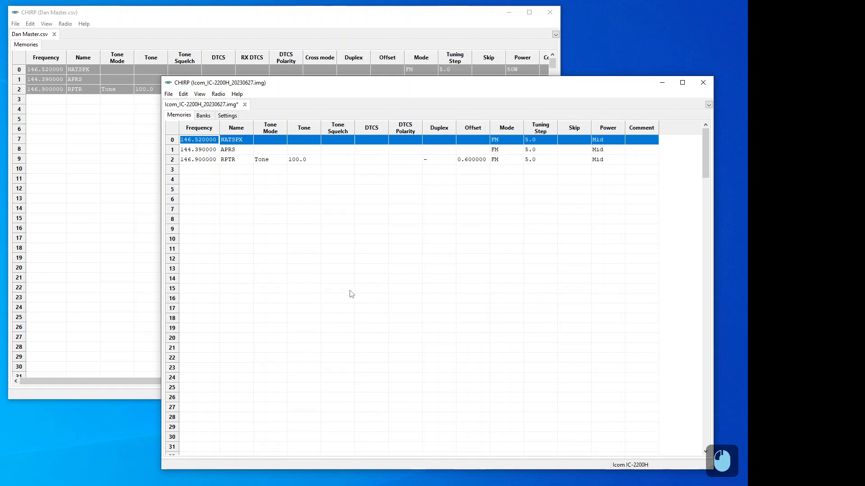
click(704, 84)
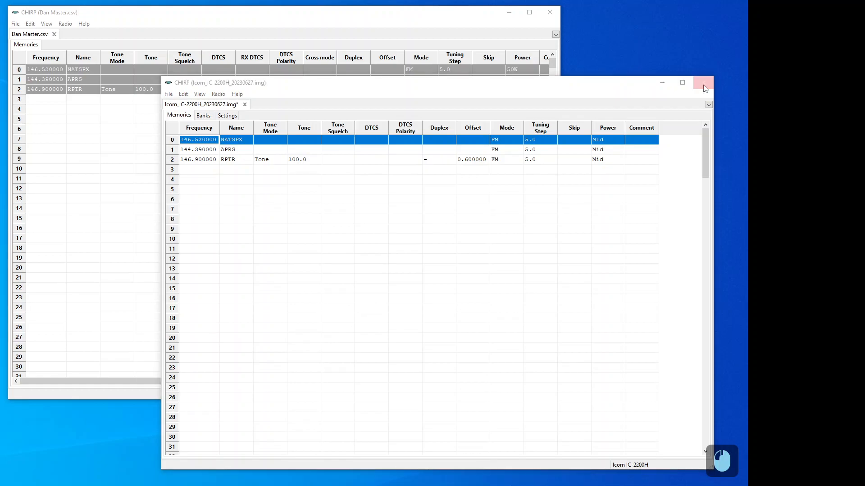
click(469, 279)
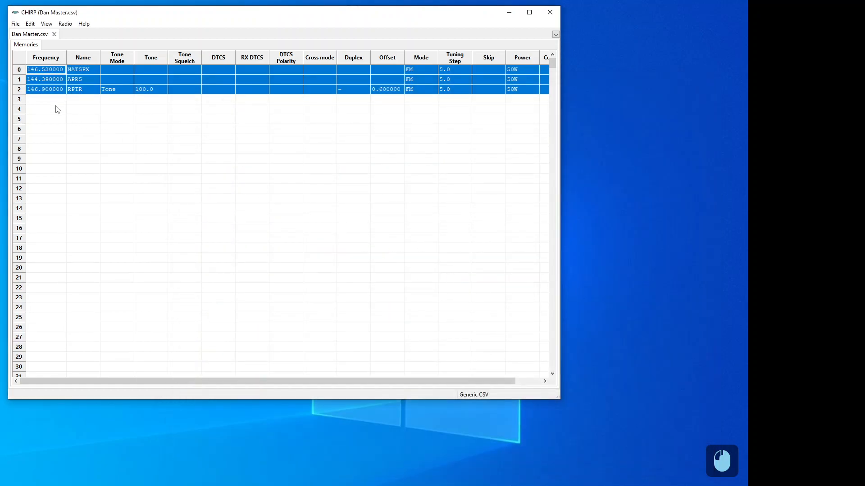
Display the list of available stock configurations from the Master CSV file's window
click(50, 120)
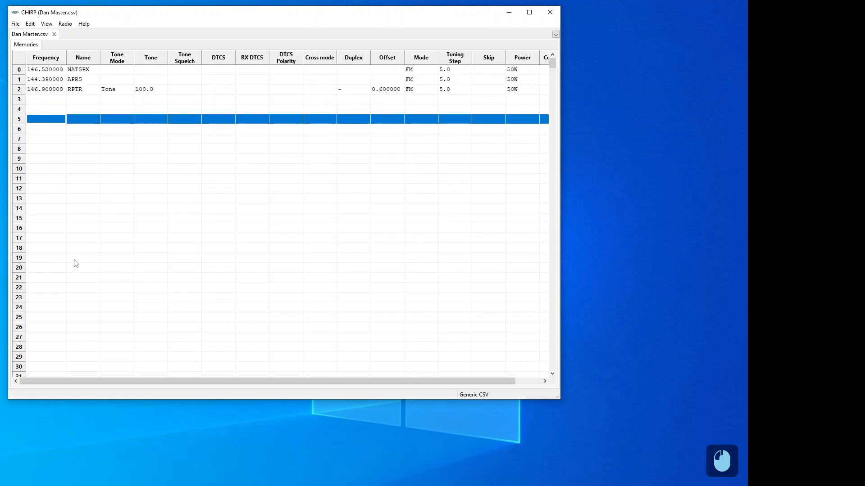
click(15, 22)
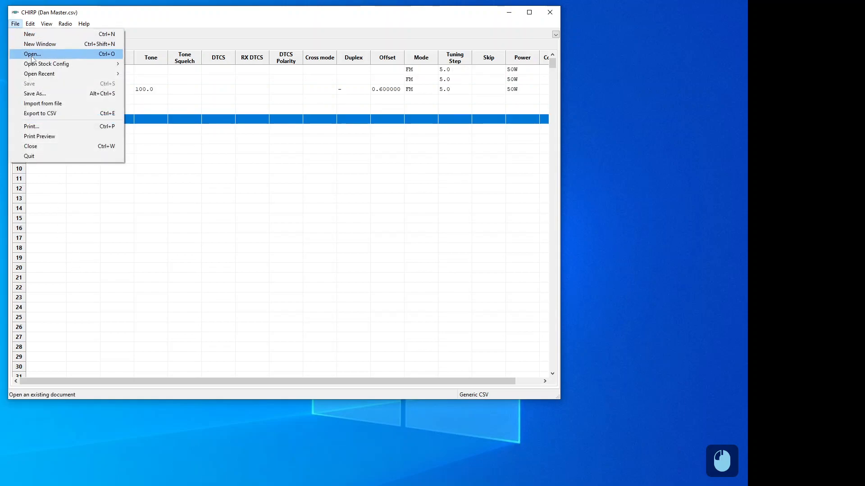
mouse_move(36, 67)
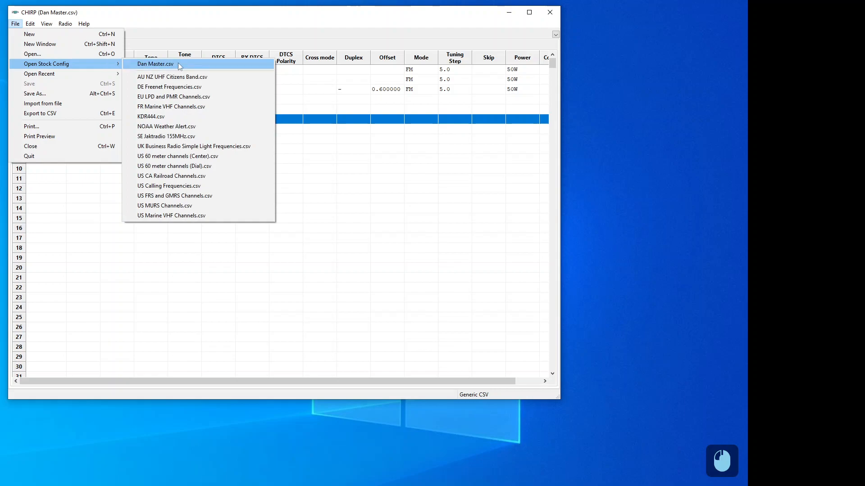